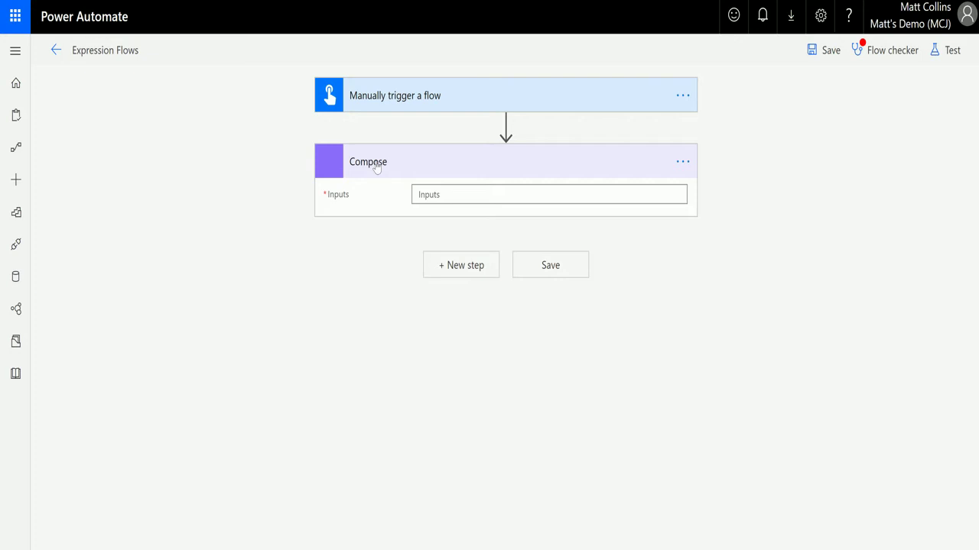
Step: Open the Compose input's expression editor and expand the full String functions list down to startsWith
click(598, 104)
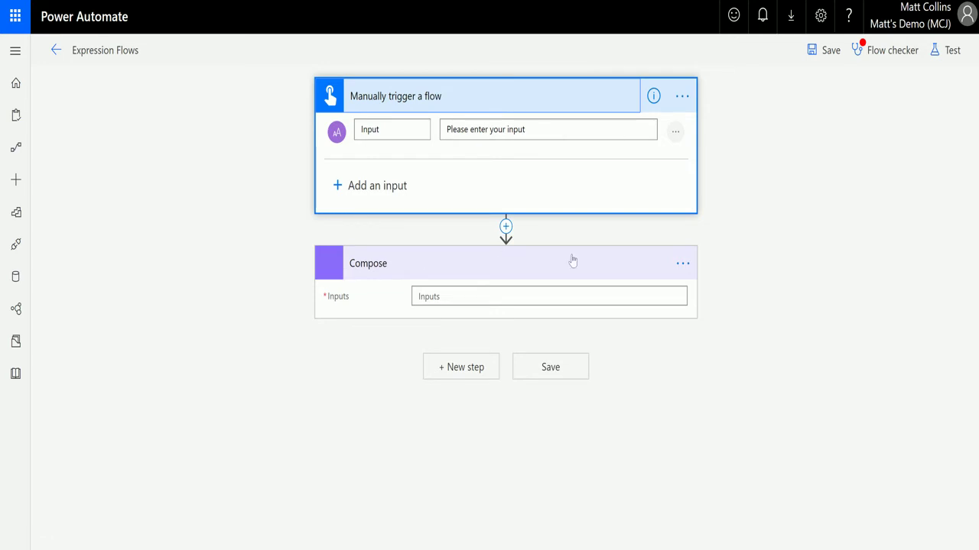
click(437, 293)
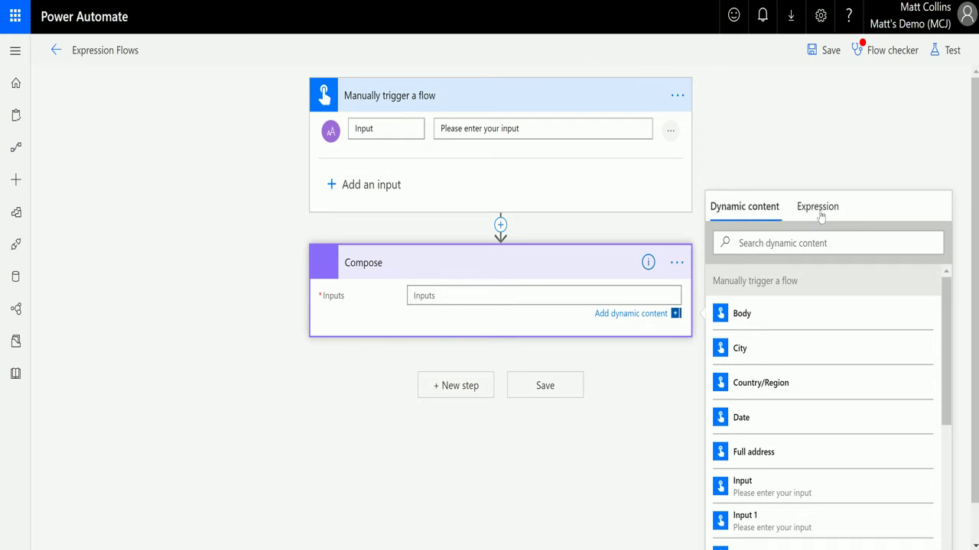
click(820, 217)
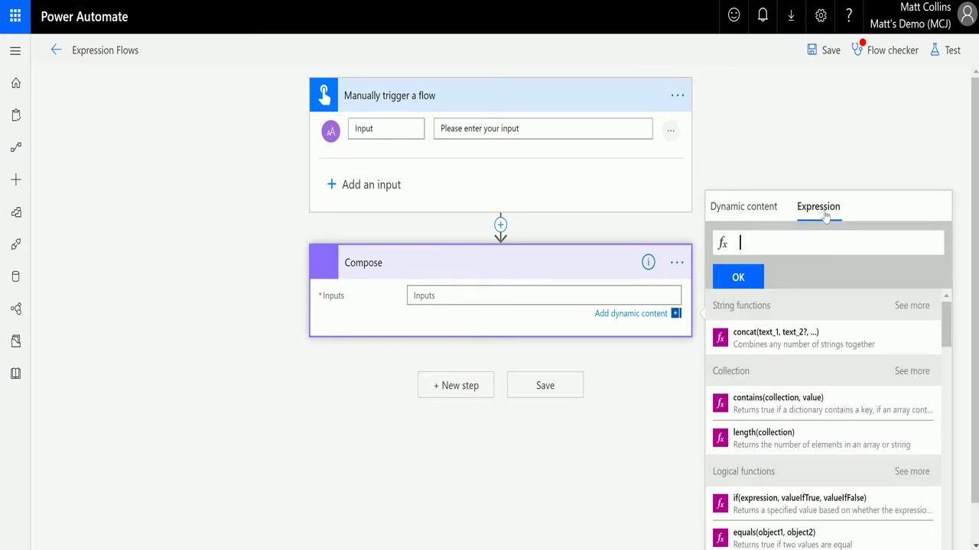
click(912, 305)
drag(946, 299, 946, 348)
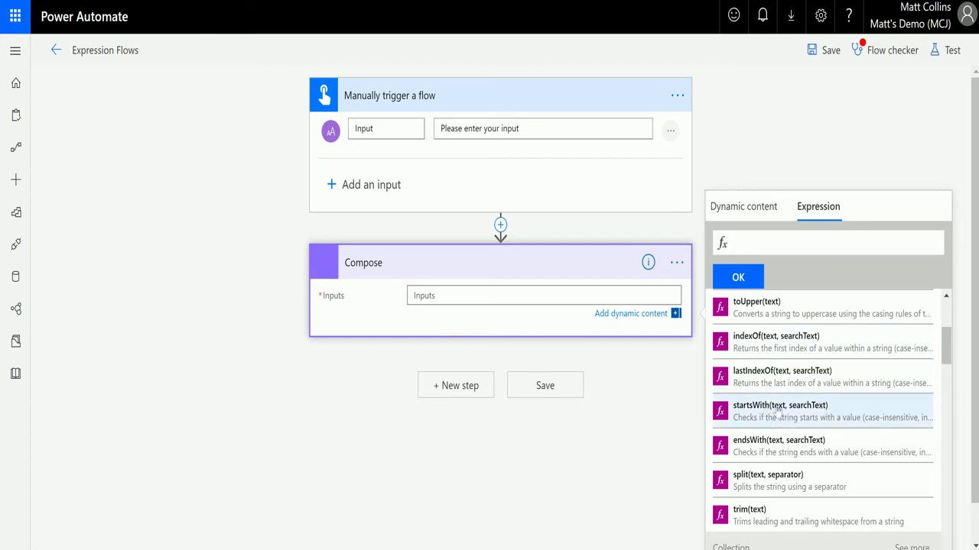
Step: Set the Compose input to startsWith(Input, 'hello'), using the trigger's Input dynamic value
click(783, 413)
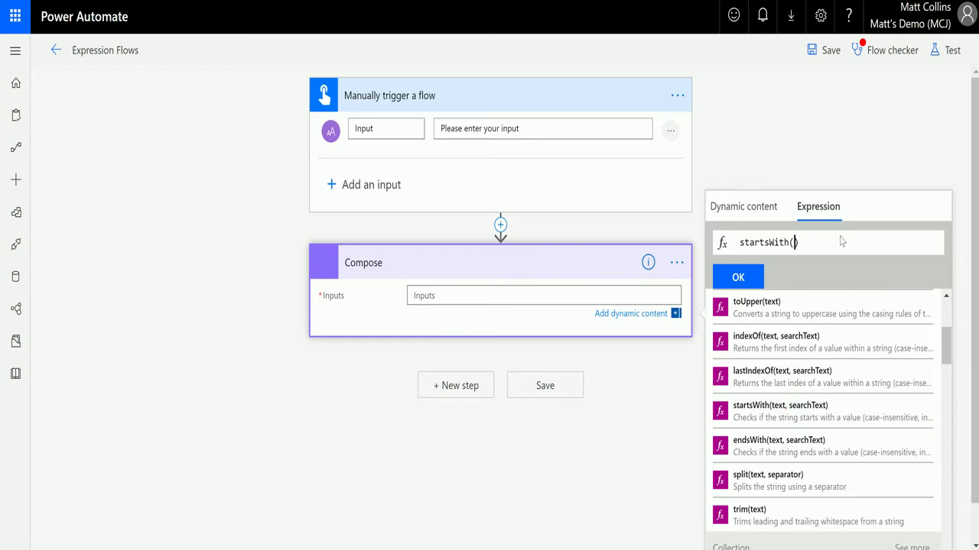
click(747, 211)
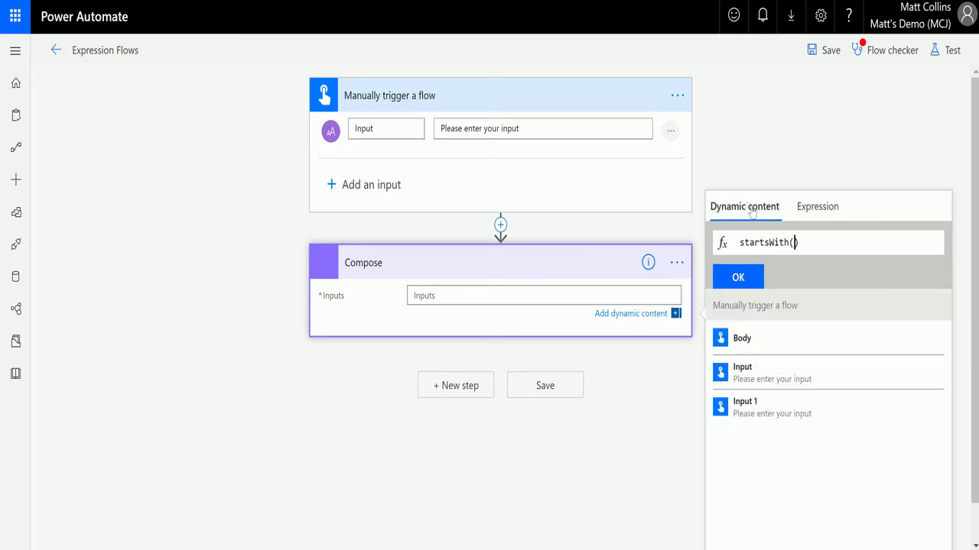
click(749, 376)
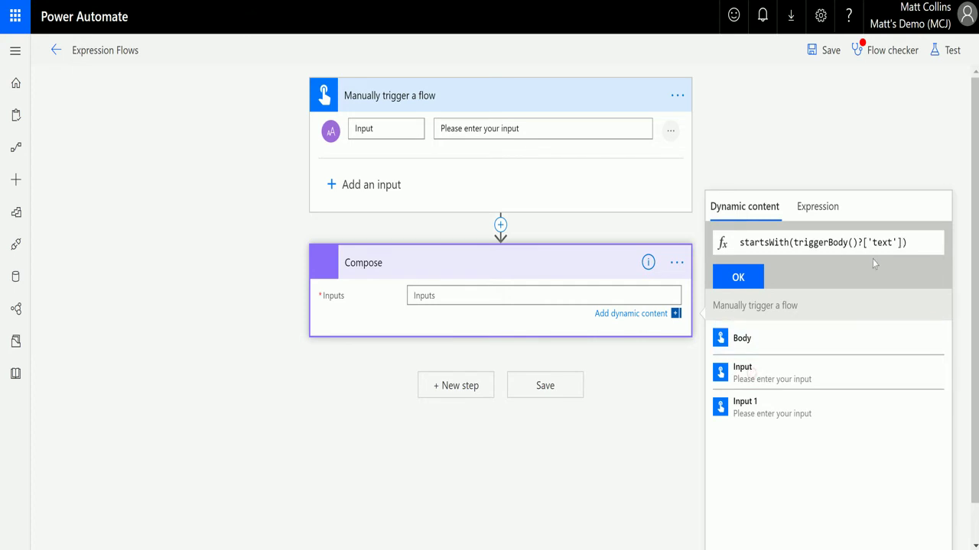
text(,)
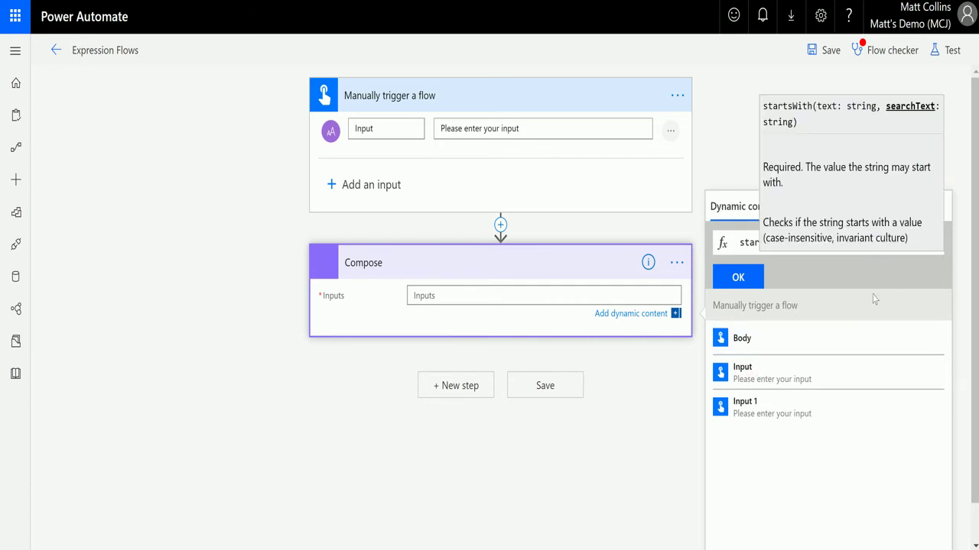
text(')
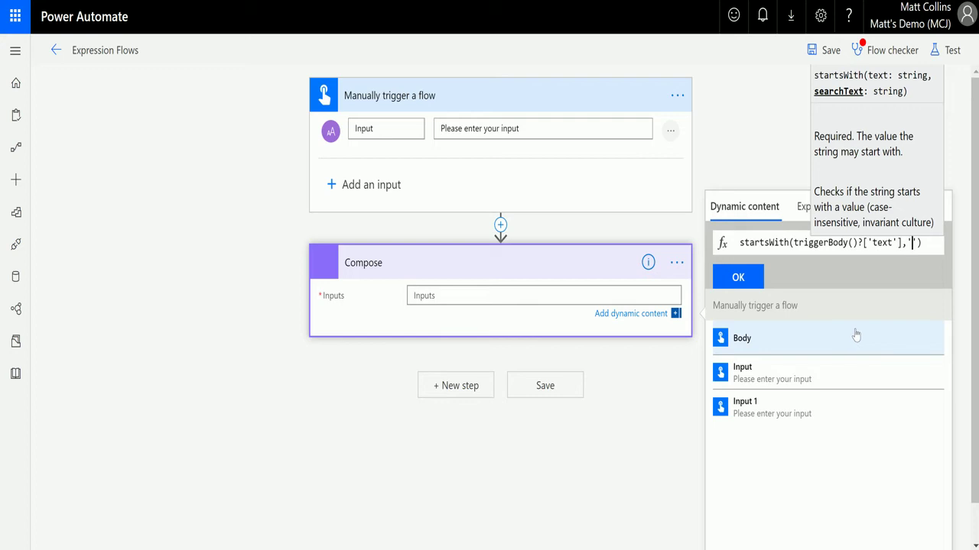
text(hello)
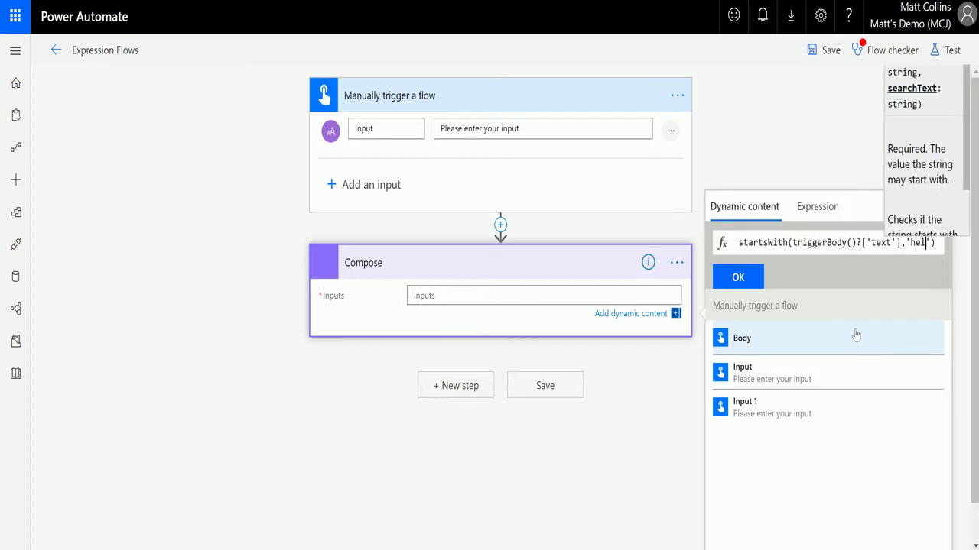
click(739, 276)
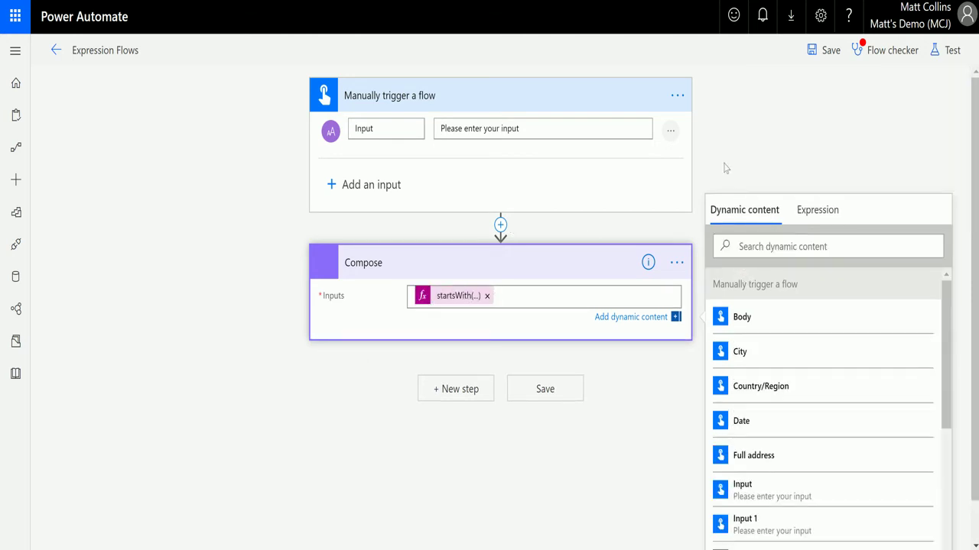
Step: Start a manual test run, entering a sentence that begins with 'hello' as the trigger input
click(752, 154)
click(947, 50)
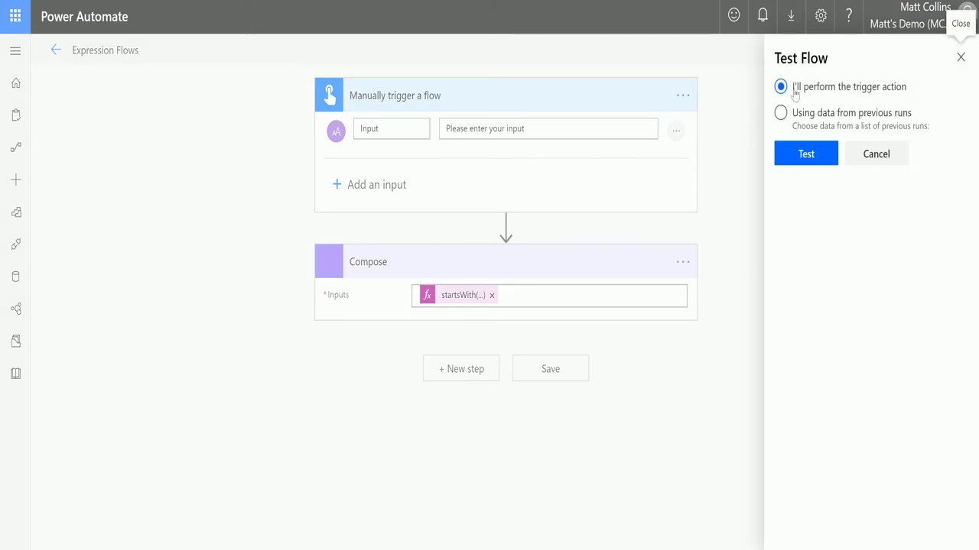
click(815, 155)
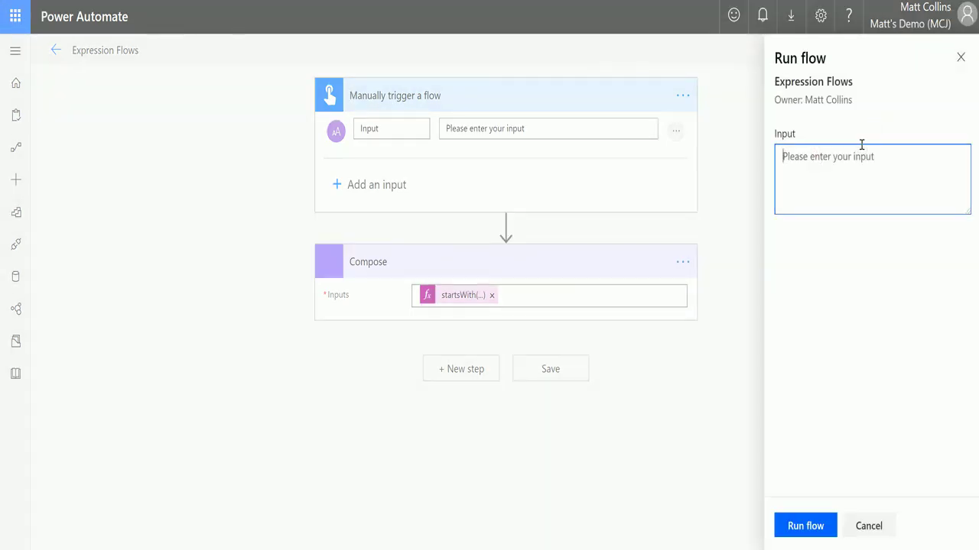
text(hello, )
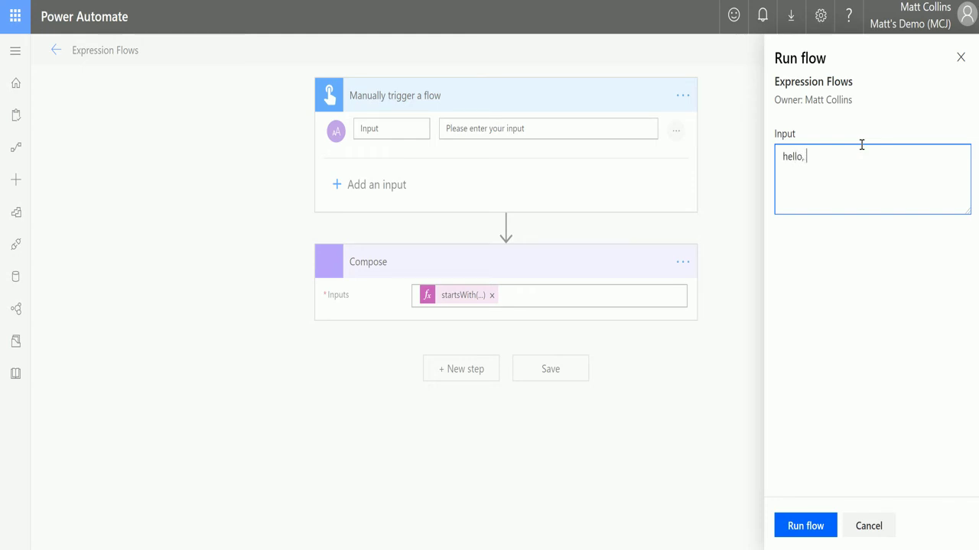
text(my name is matt)
key(BackSpace)
key(BackSpace)
key(BackSpace)
key(BackSpace)
text(Matt)
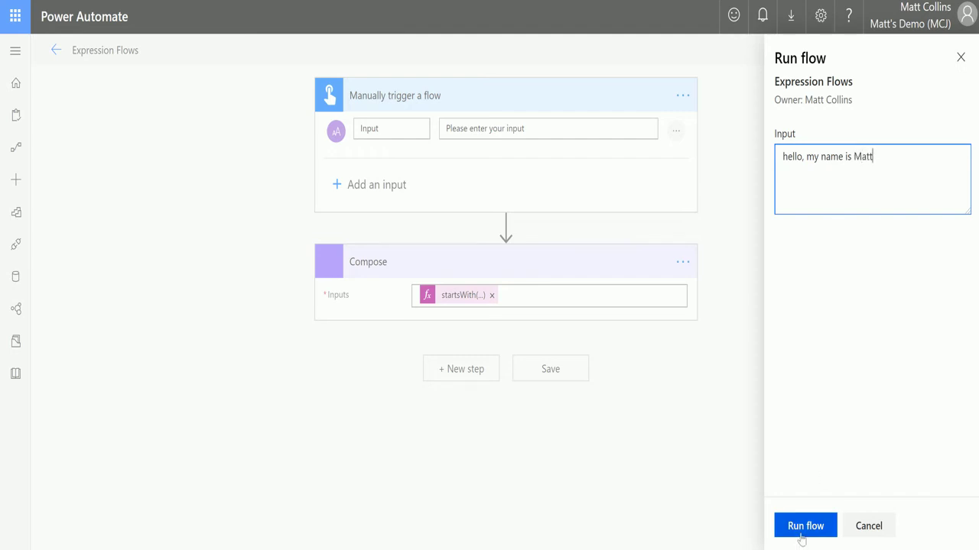
Step: Run the test and confirm the Compose step outputs true
click(805, 526)
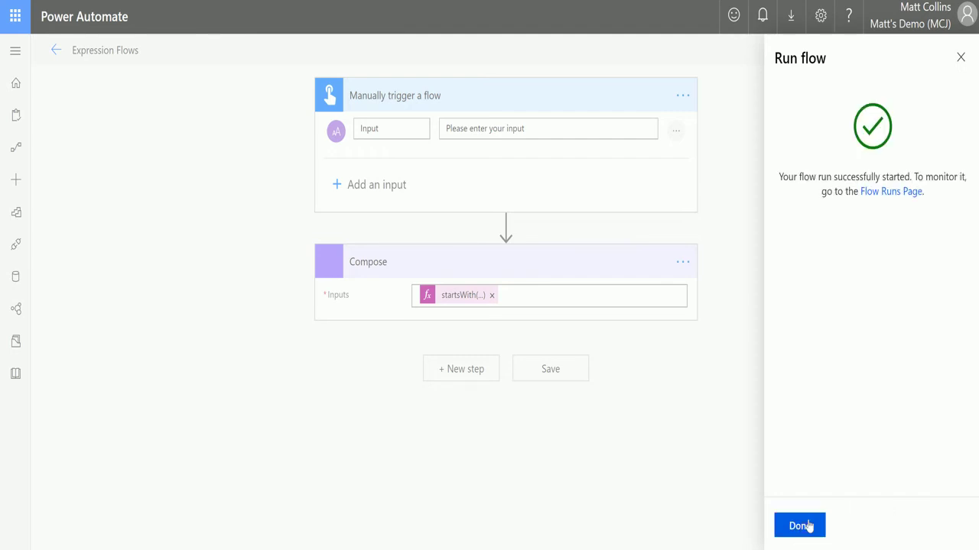
click(808, 534)
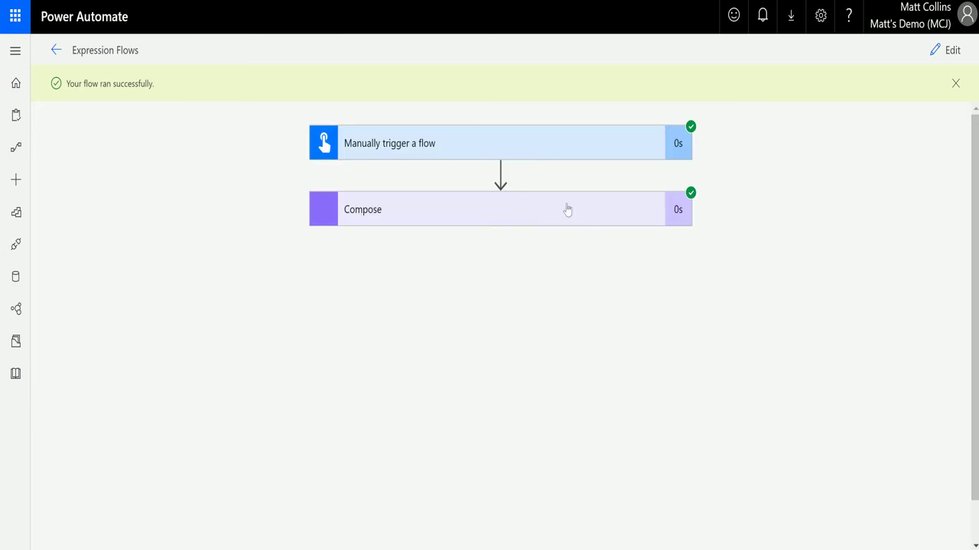
click(511, 212)
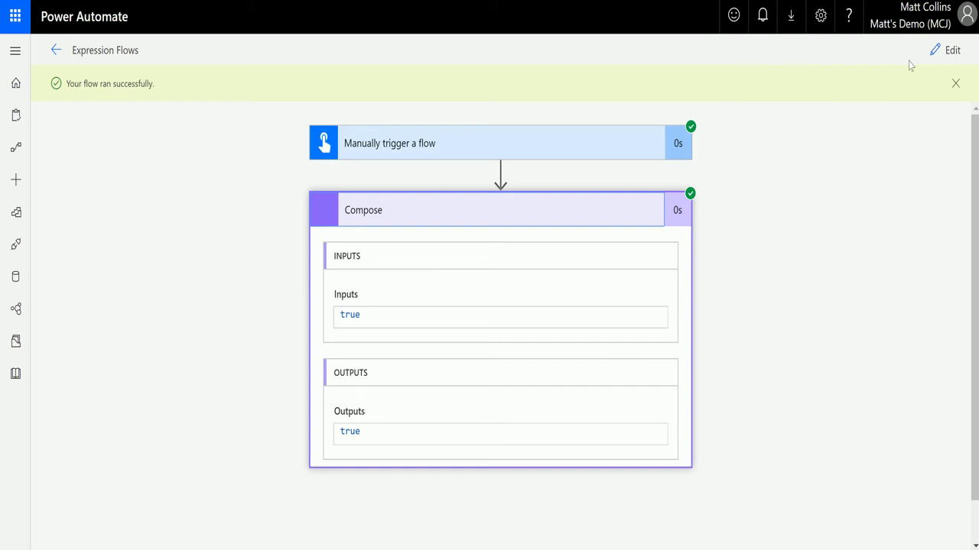
click(948, 50)
Step: Run a second manual test with a sentence that ends in 'Hello' instead of starting with it
click(947, 50)
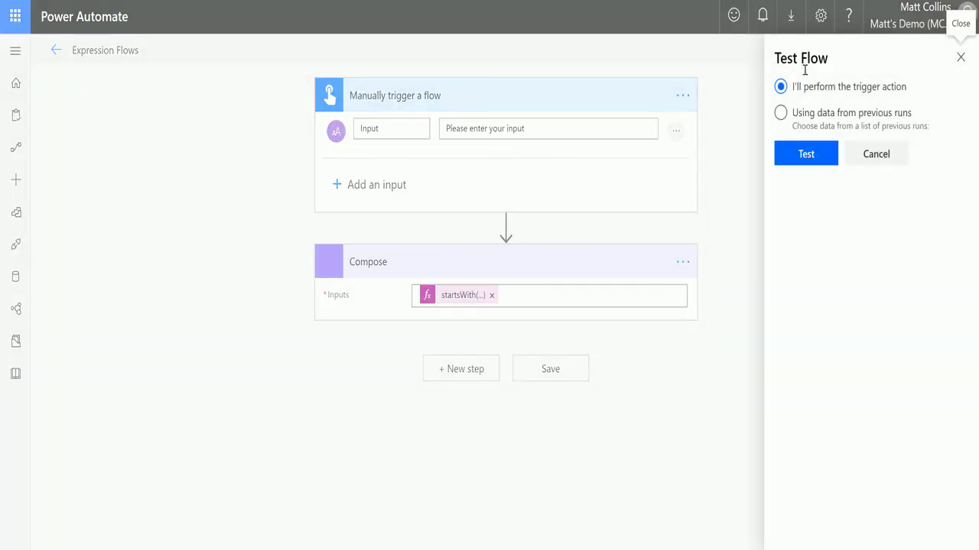
click(817, 157)
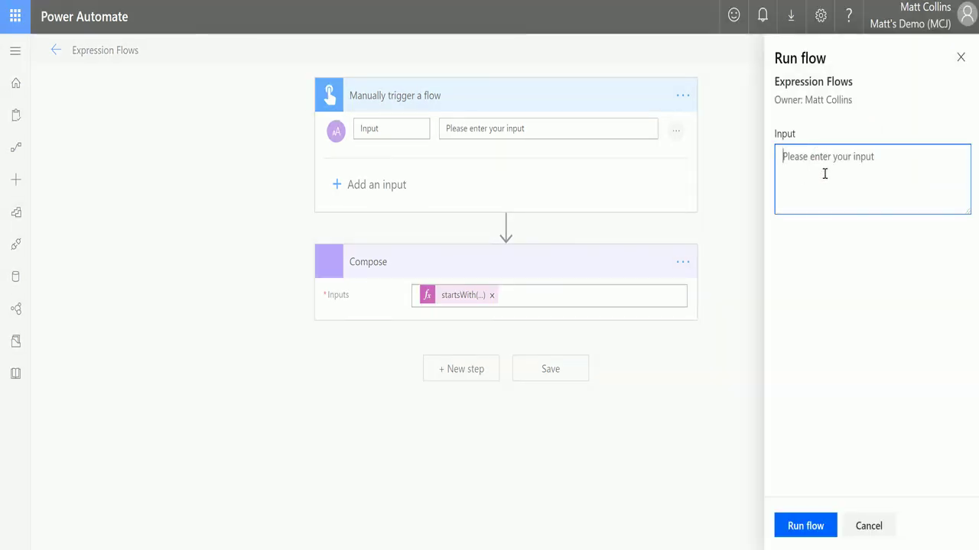
text(y)
key(BackSpace)
text(My name is Matt, Hello)
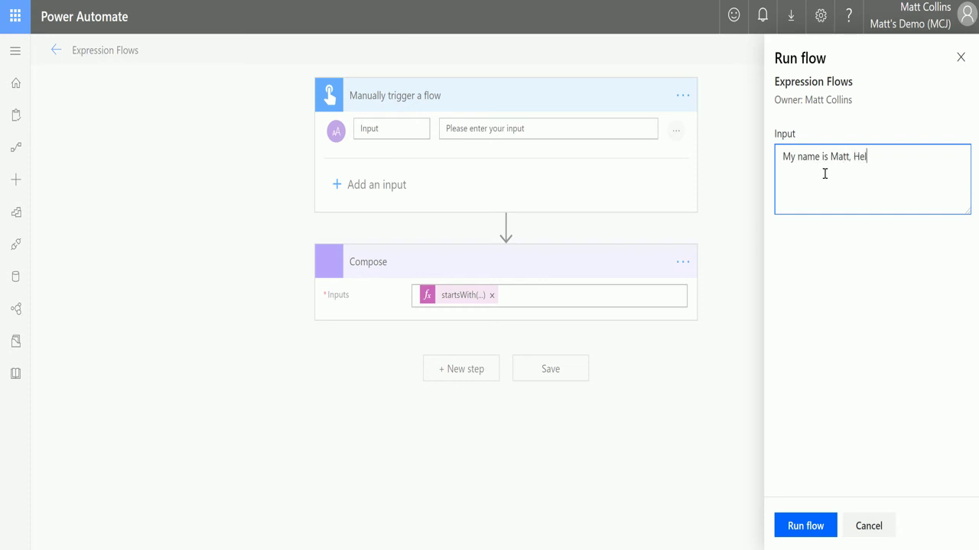
click(813, 527)
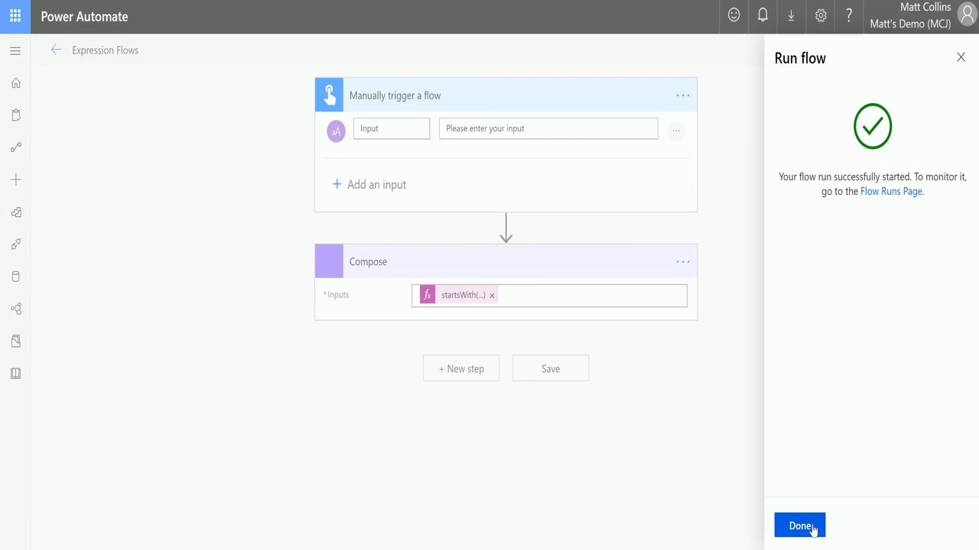
click(799, 526)
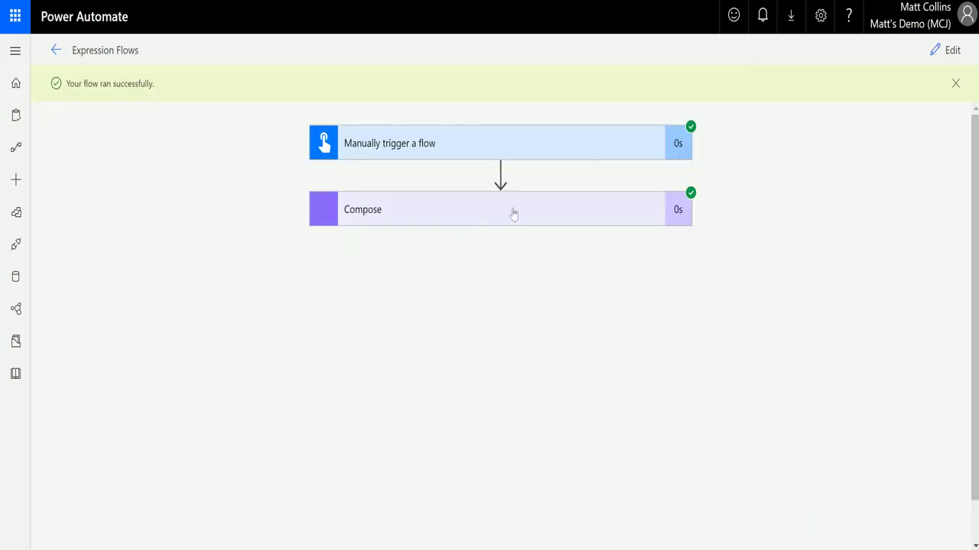
Step: Expand the Compose and trigger steps to confirm Compose returned false for the text ending in Hello
click(514, 213)
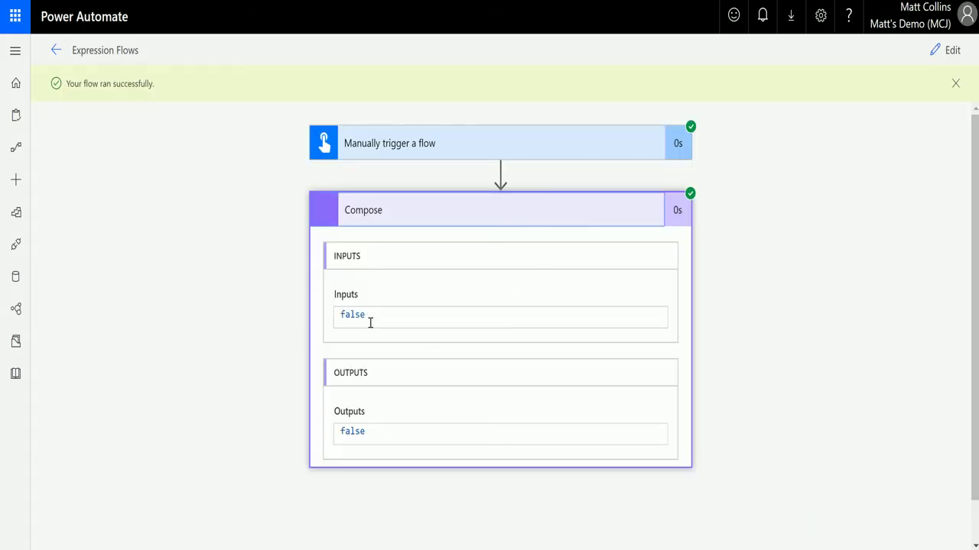
click(434, 153)
scroll(416, 259, down, 3)
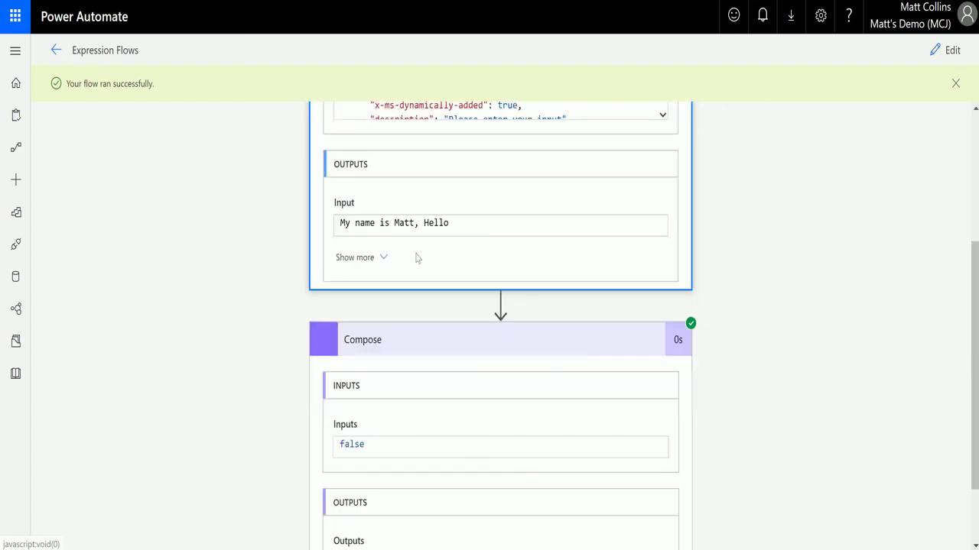
scroll(880, 266, down, 1)
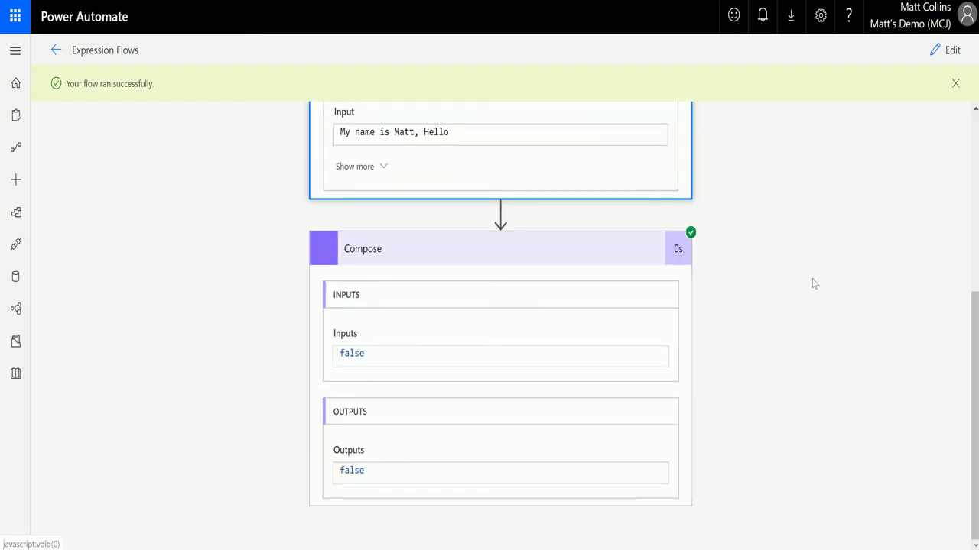